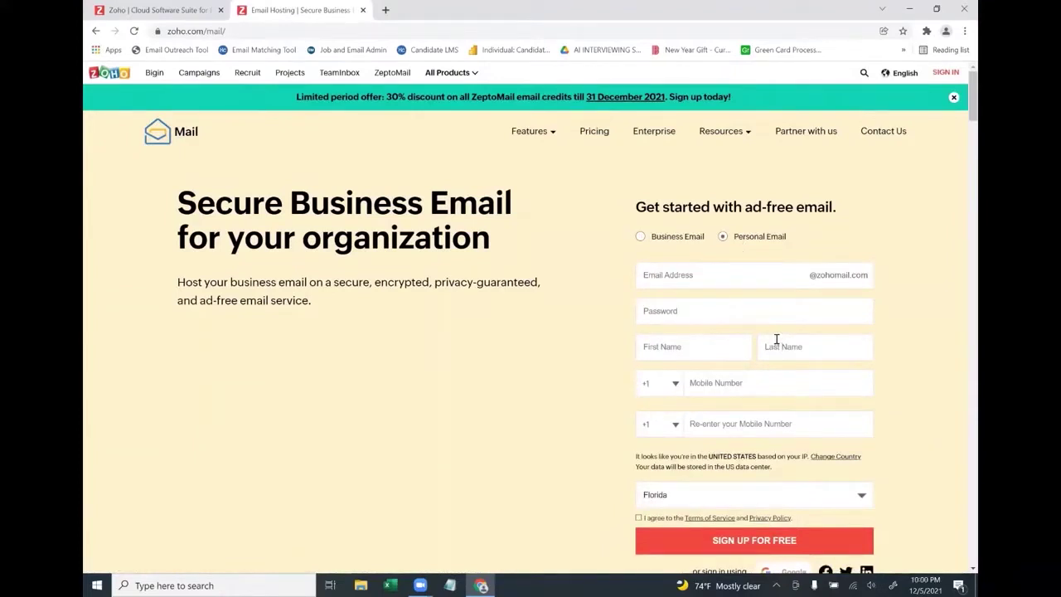
Return to the Zoho home page tab and start signing up for a Zoho account
key("ctrl+shift+Tab")
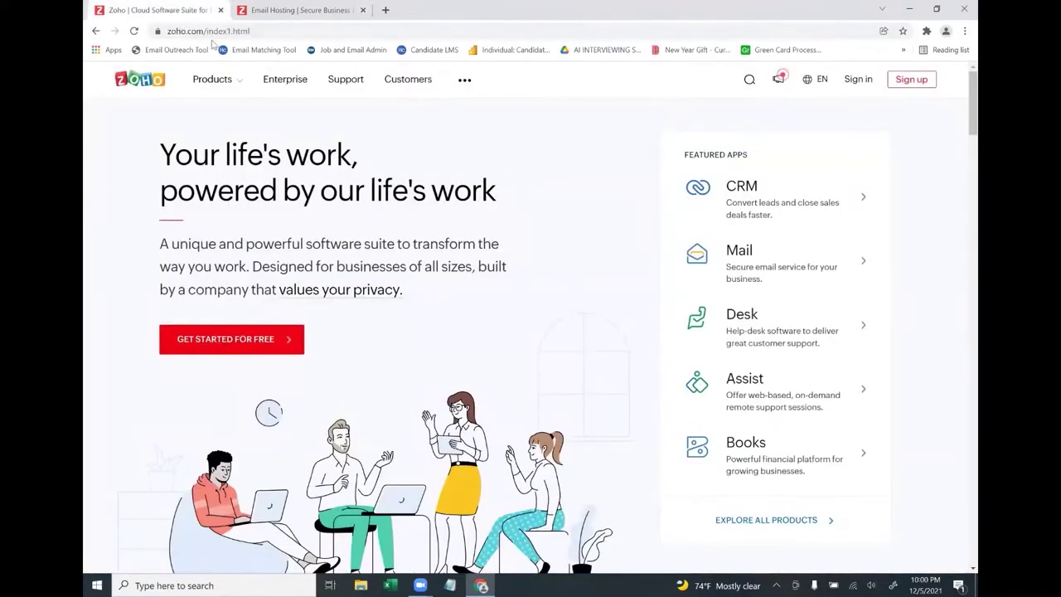
left_click(917, 83)
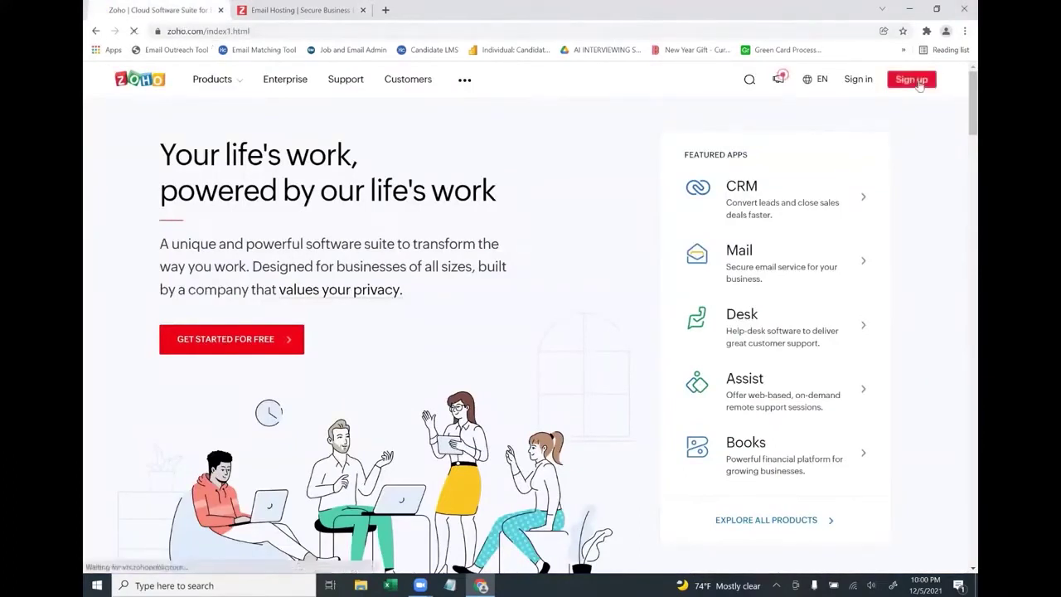
Enter the Gmail address and a password, accept the terms, and submit the sign-up form
left_click(454, 170)
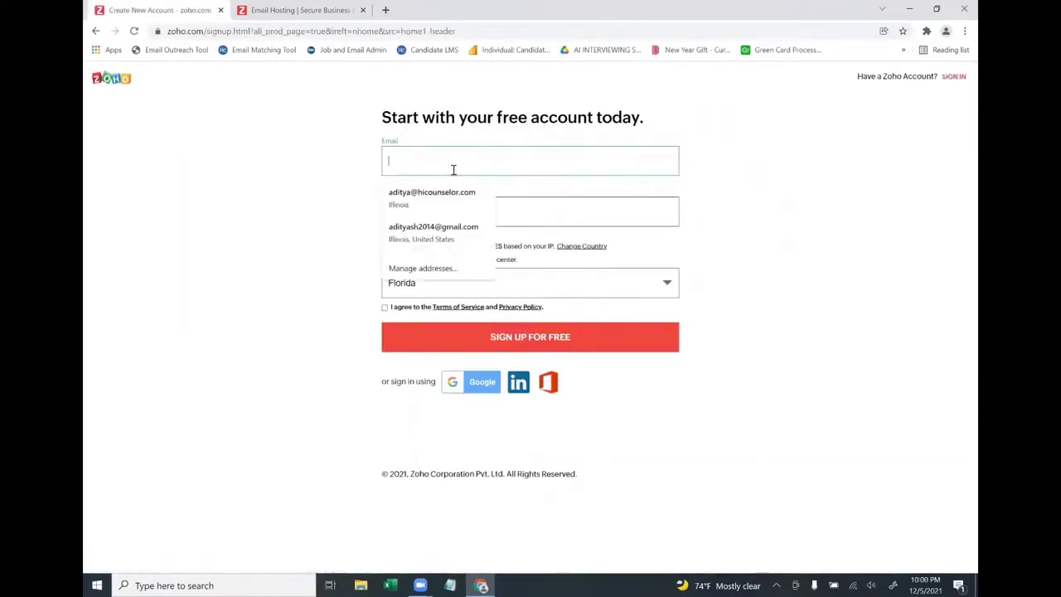
key("Tab")
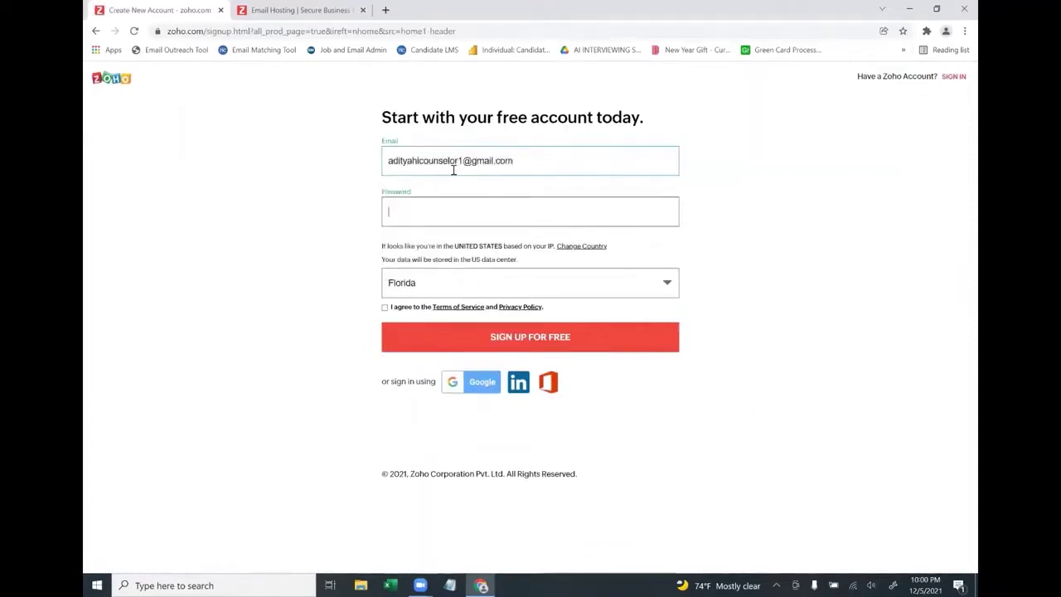
type("••••••")
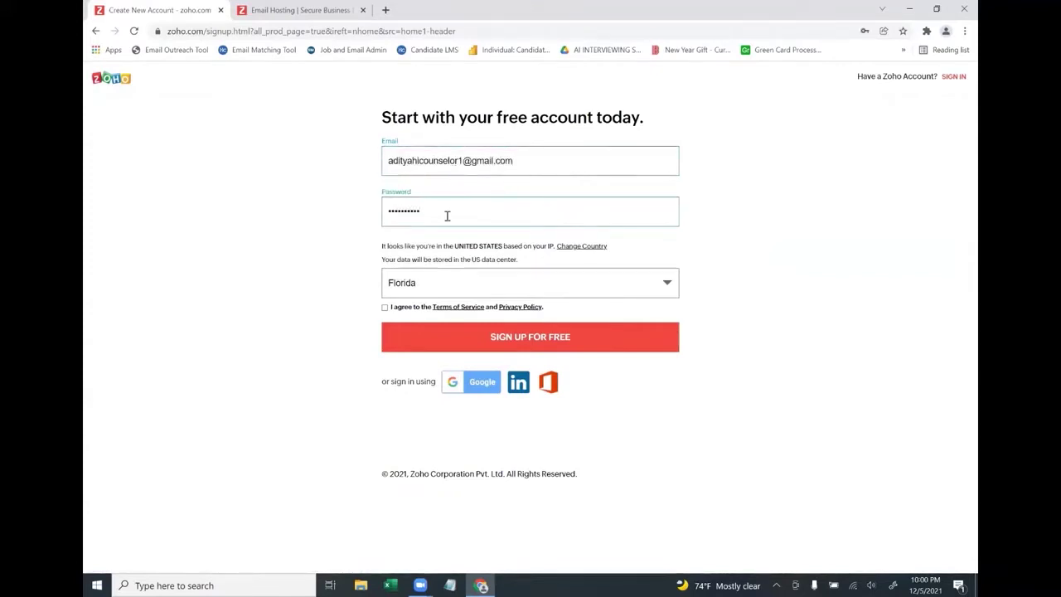
left_click(386, 307)
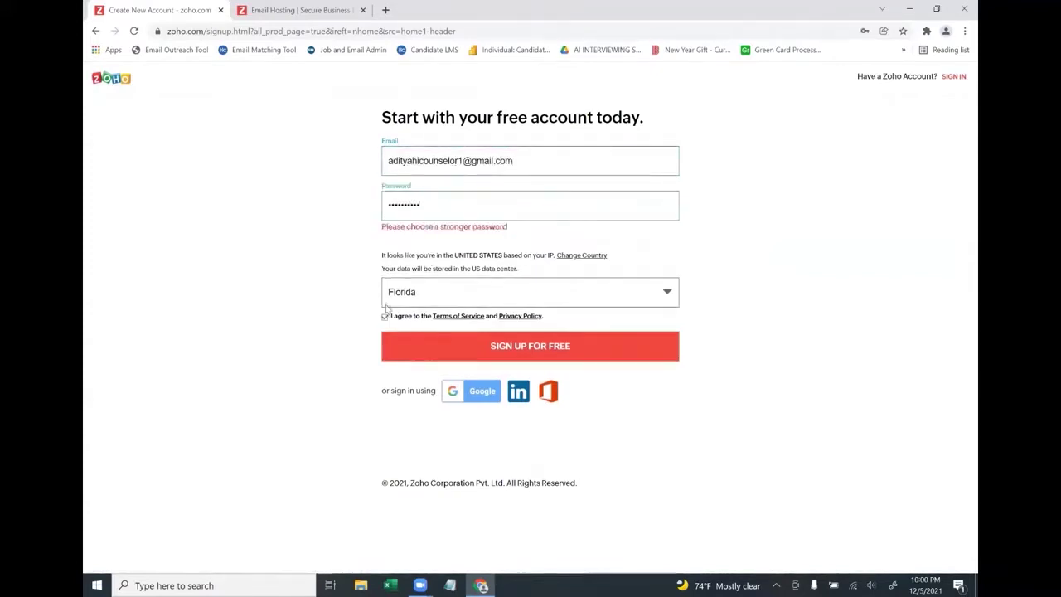
left_click(563, 356)
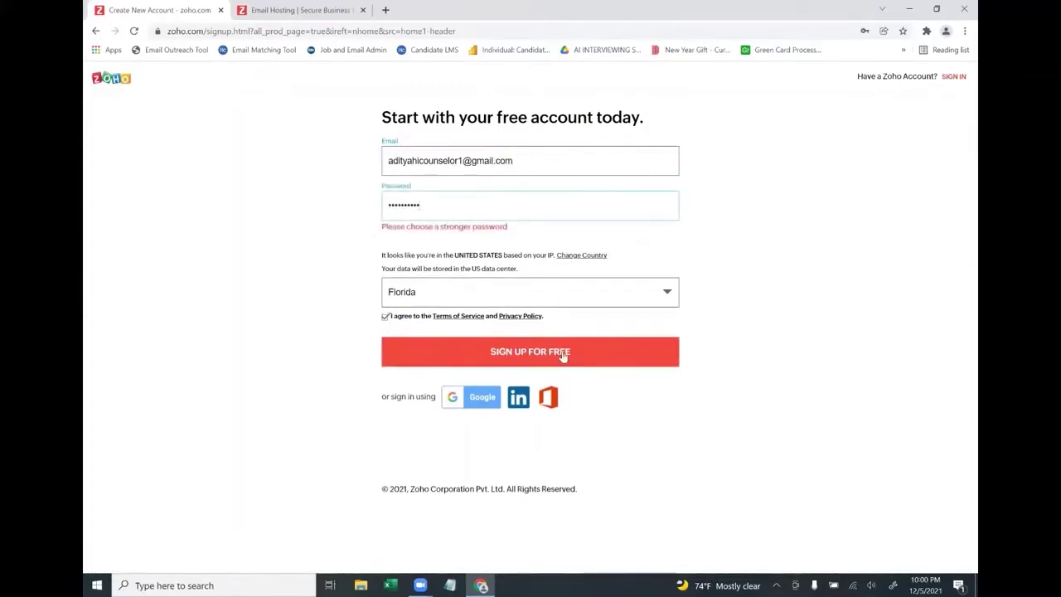
Replace the rejected weak password with a stronger one and resubmit the sign-up
left_click_drag(422, 205, 228, 171)
type("*")
left_click(423, 354)
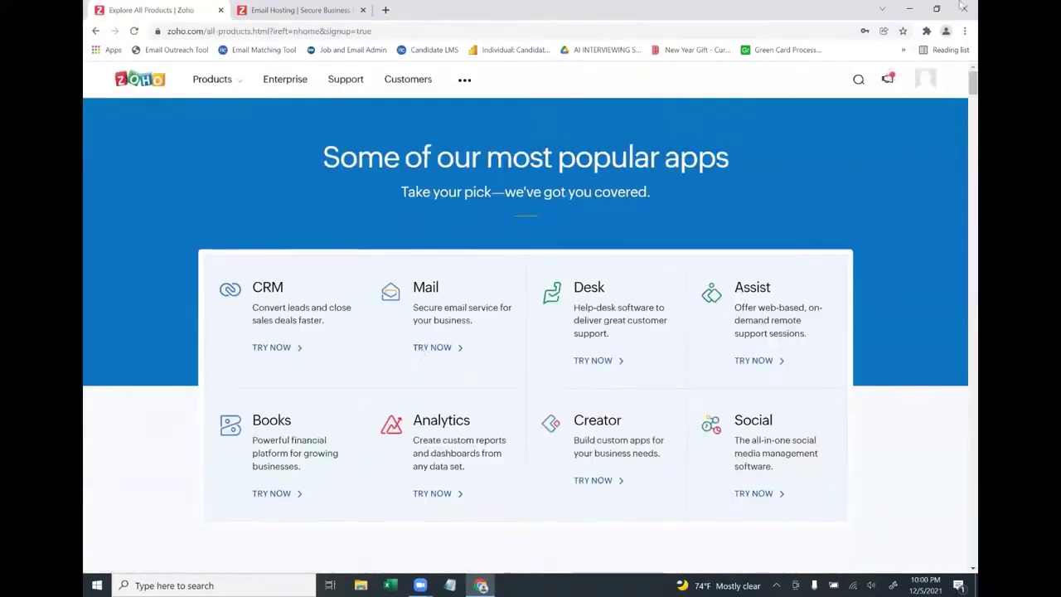
Go from the profile menu to Zoho Mail's product page and open its mailbox setup
left_click(932, 87)
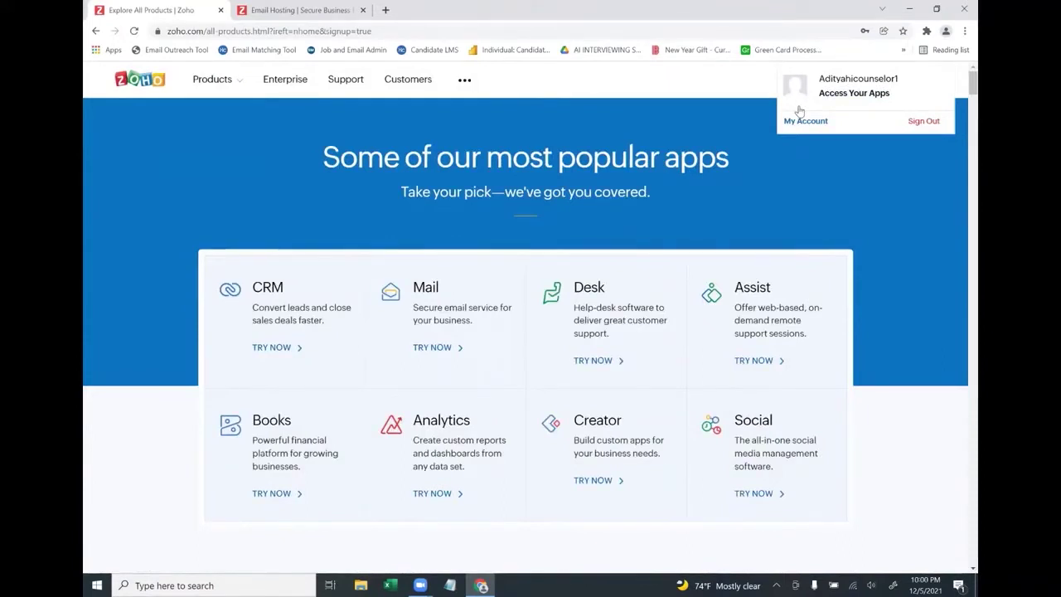
left_click(438, 348)
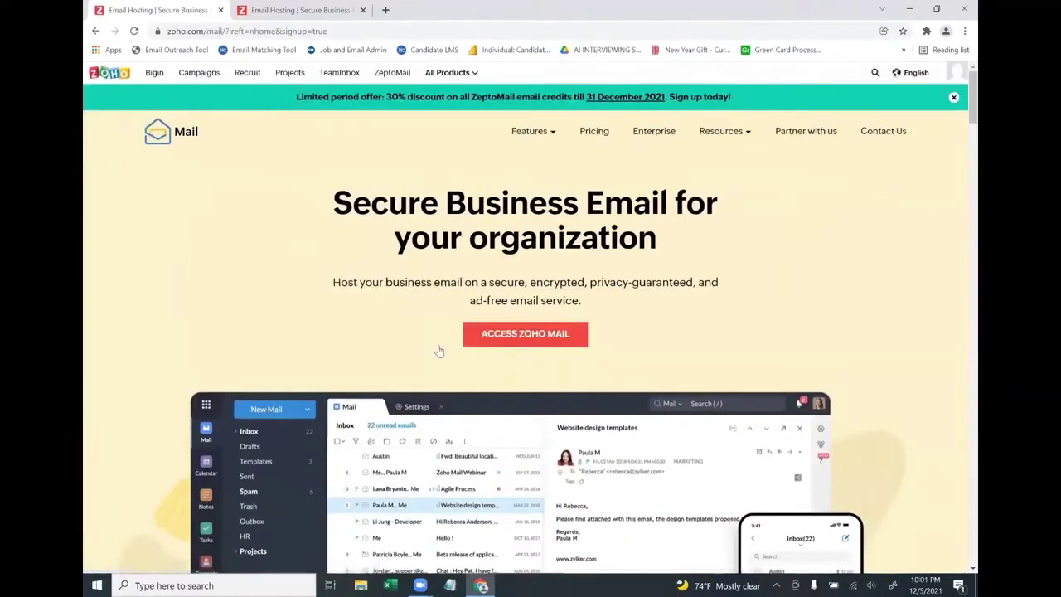
left_click(524, 334)
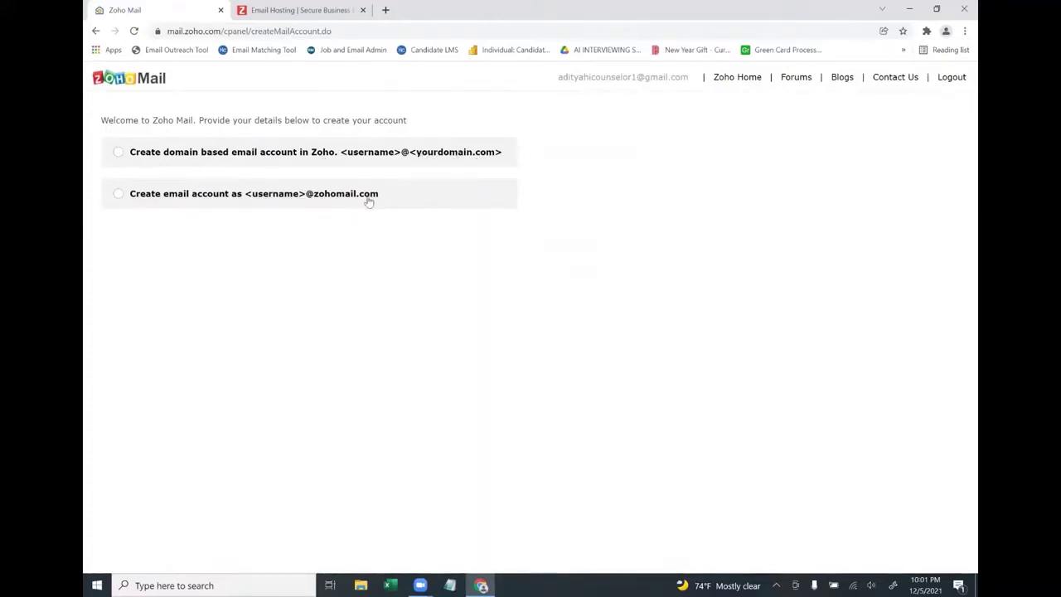
left_click(128, 203)
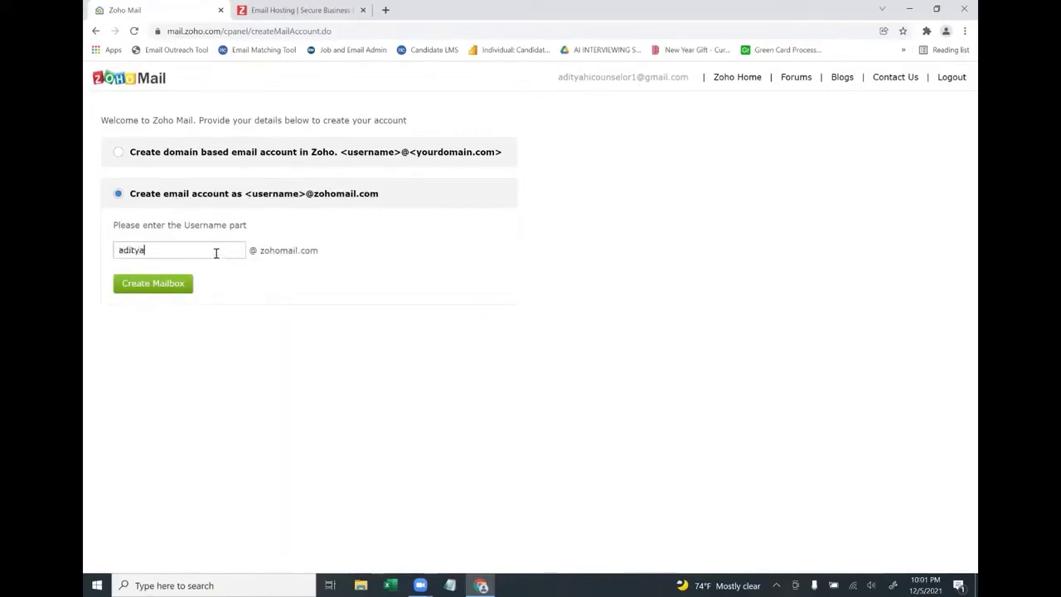
type("7900")
left_click(176, 286)
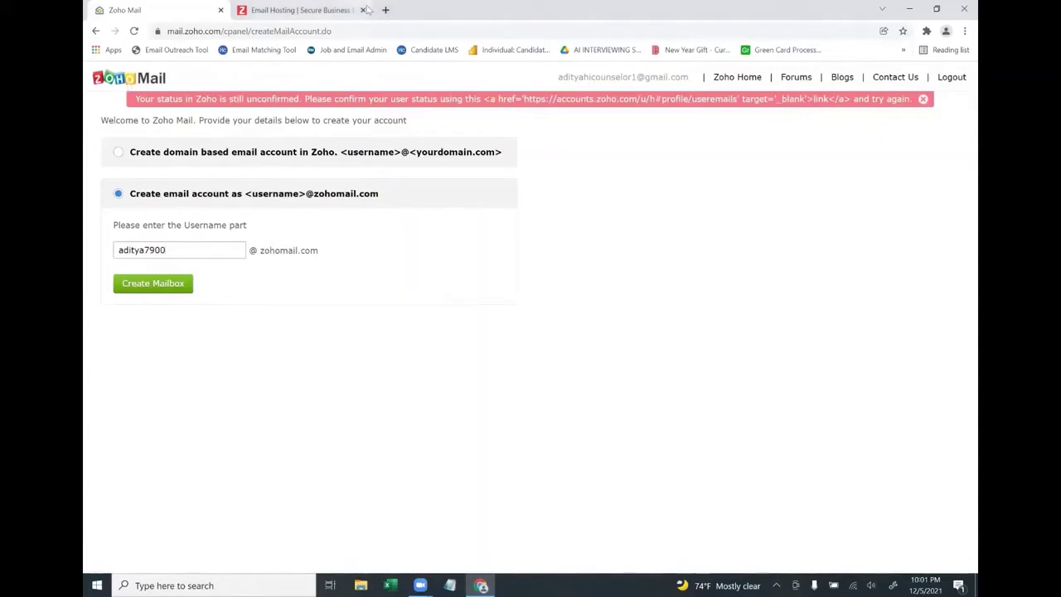
left_click(386, 9)
Go to gmail.com and sign in with the sign-up Gmail account using another account
type("gmail.com")
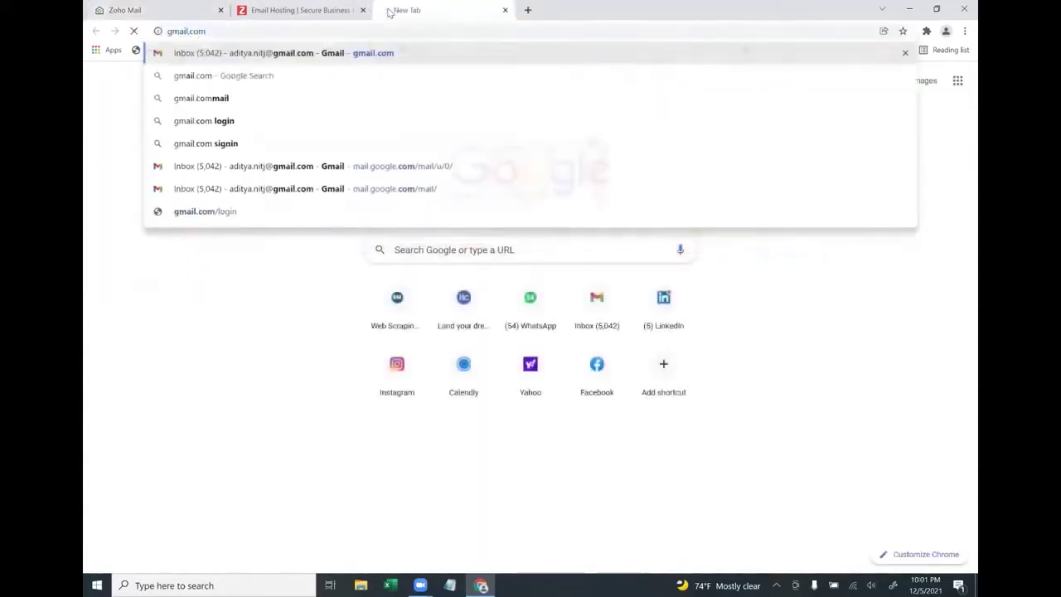
key("Return")
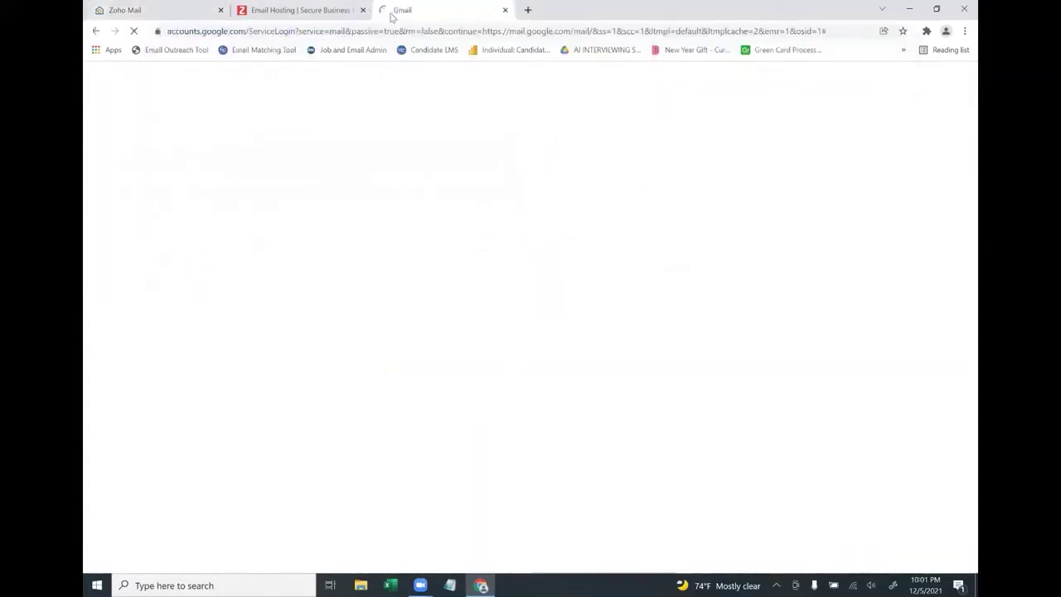
scroll(514, 427, "down", 2)
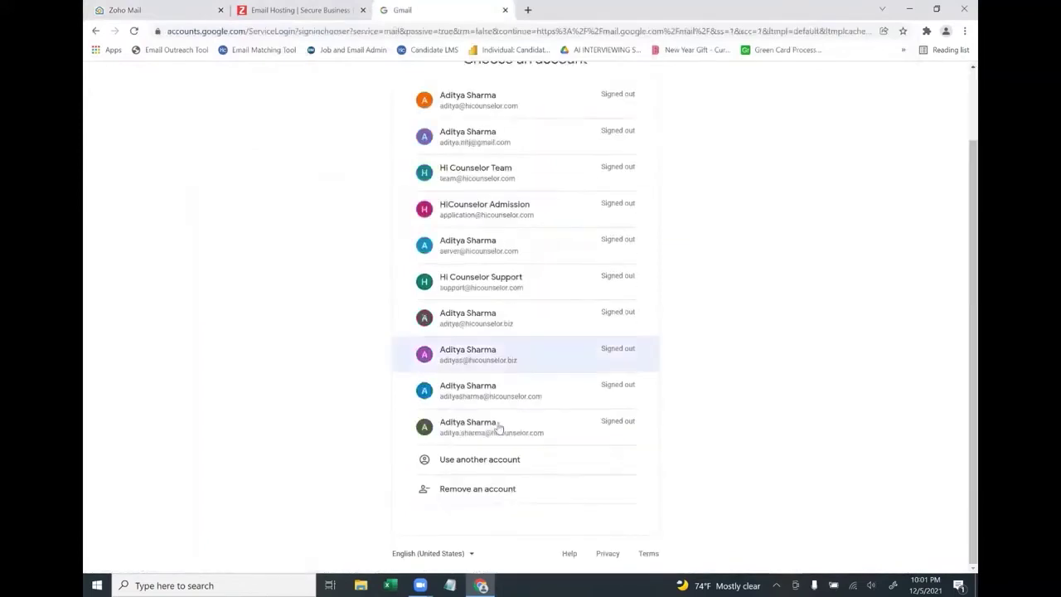
left_click(471, 460)
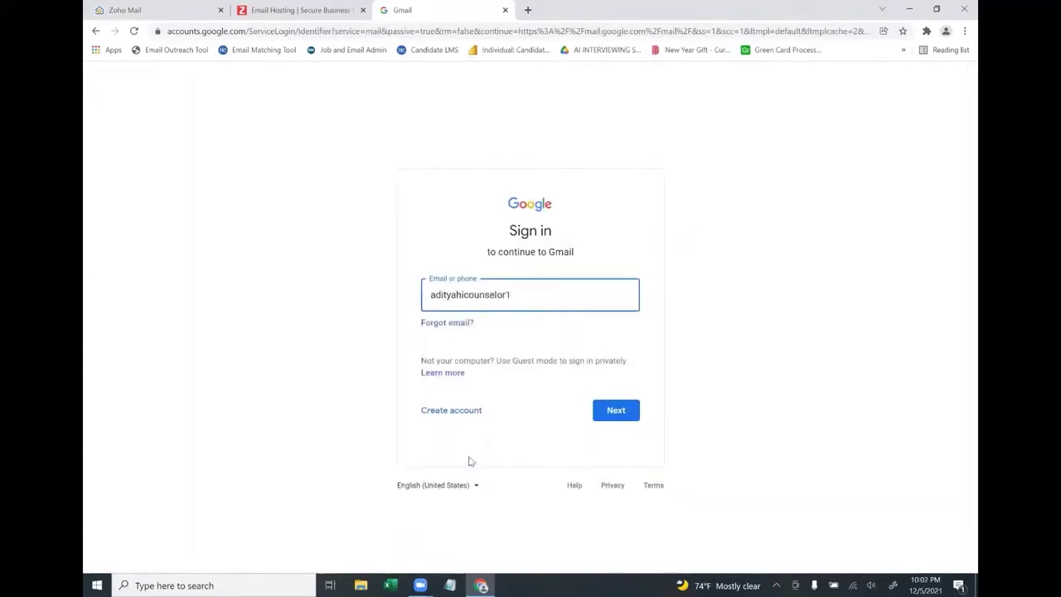
key("Return")
type("••••••••••")
key("Return")
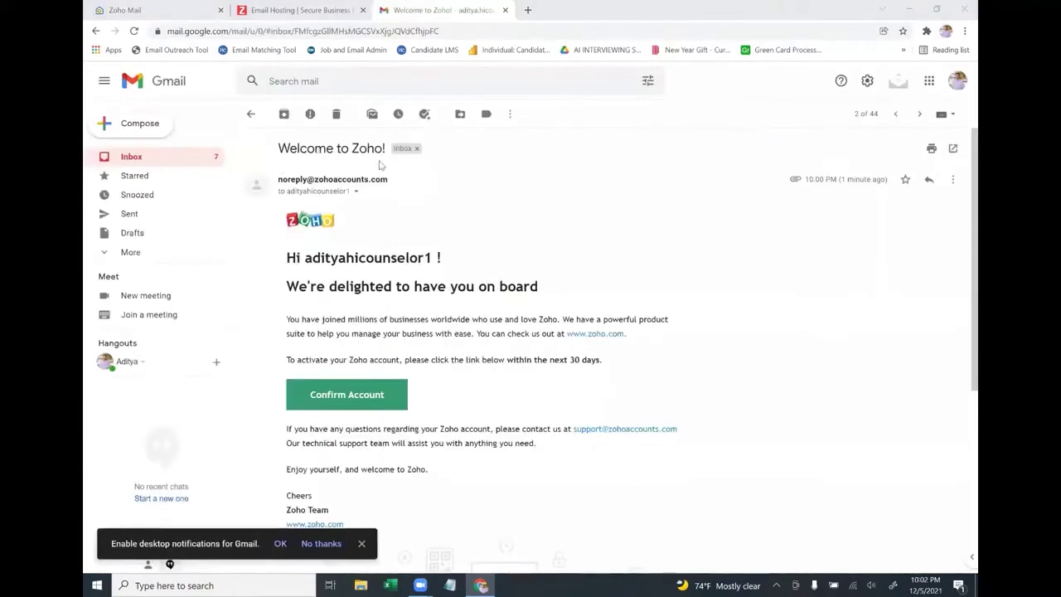
Confirm and verify the Zoho account from the welcome email, then return to Zoho Mail setup
left_click(351, 407)
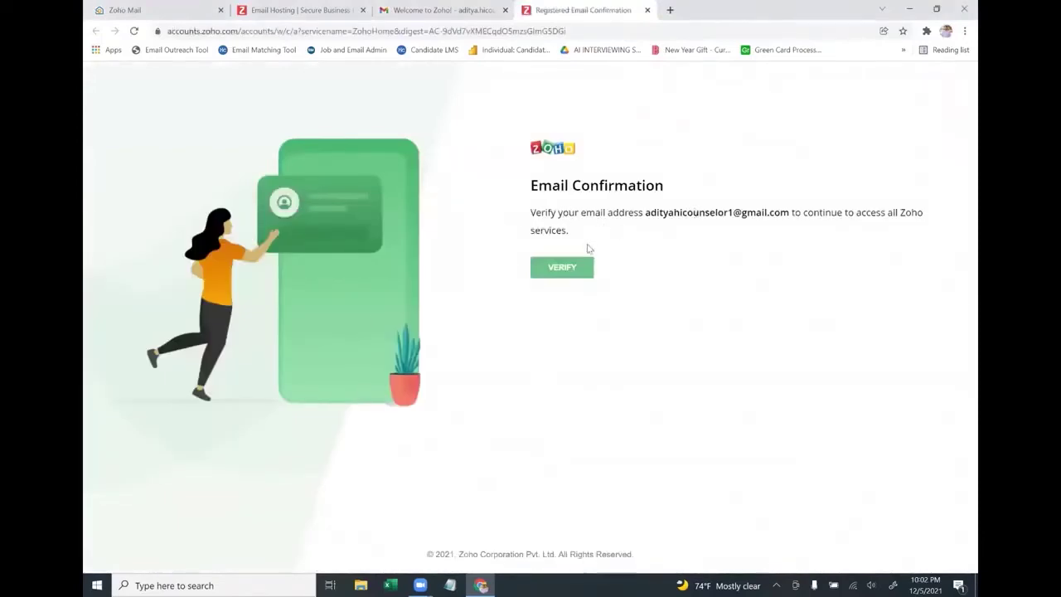
left_click(562, 268)
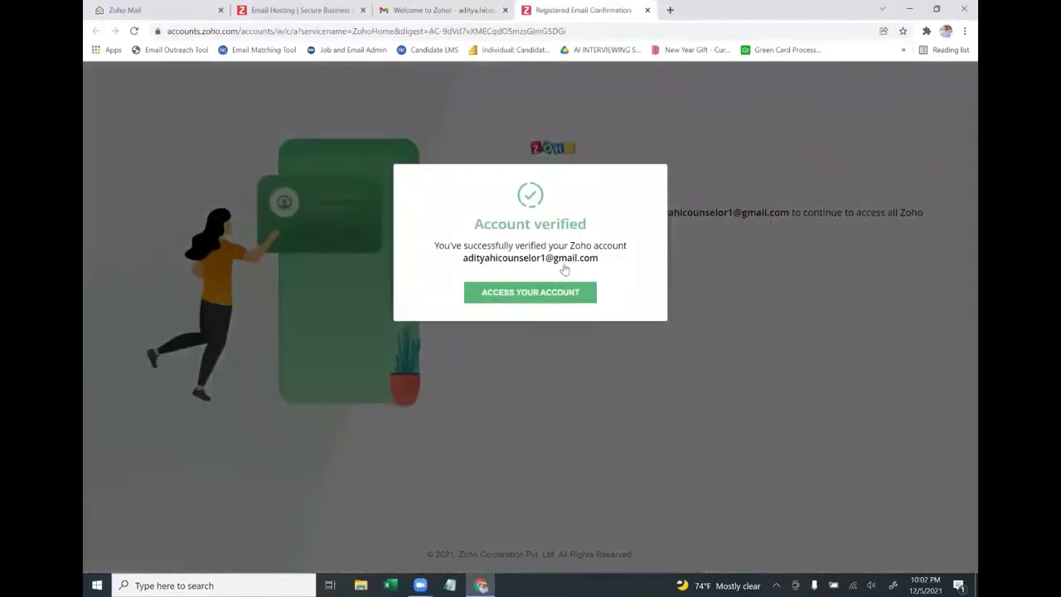
left_click(529, 297)
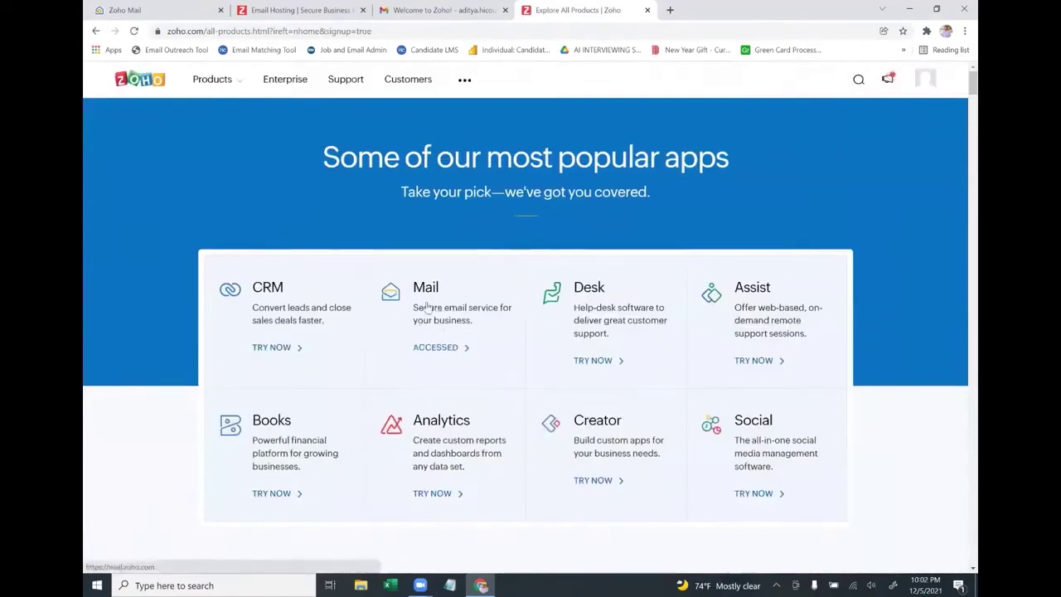
left_click(440, 349)
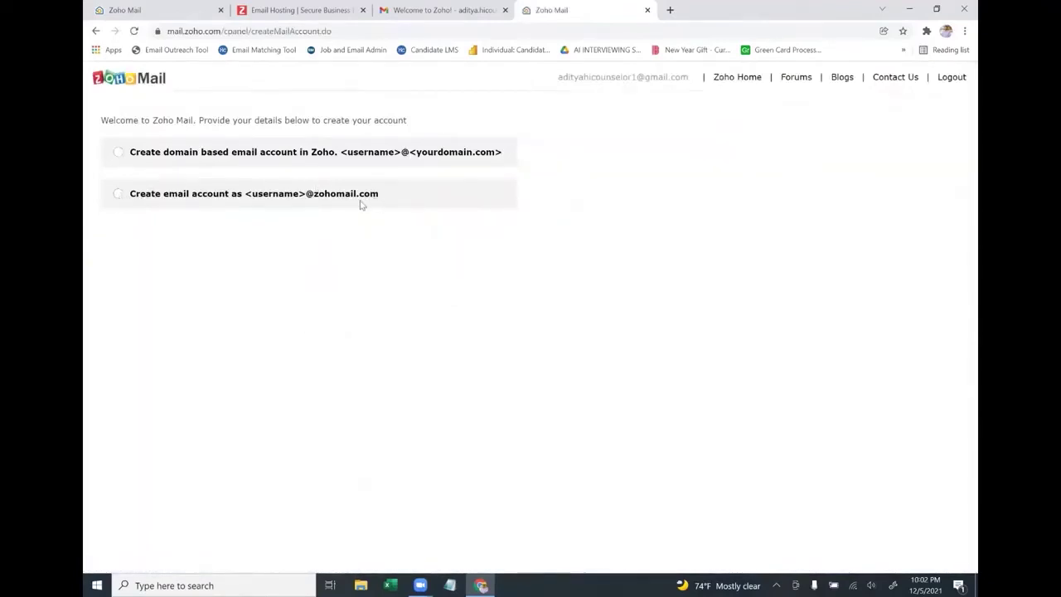
left_click(304, 202)
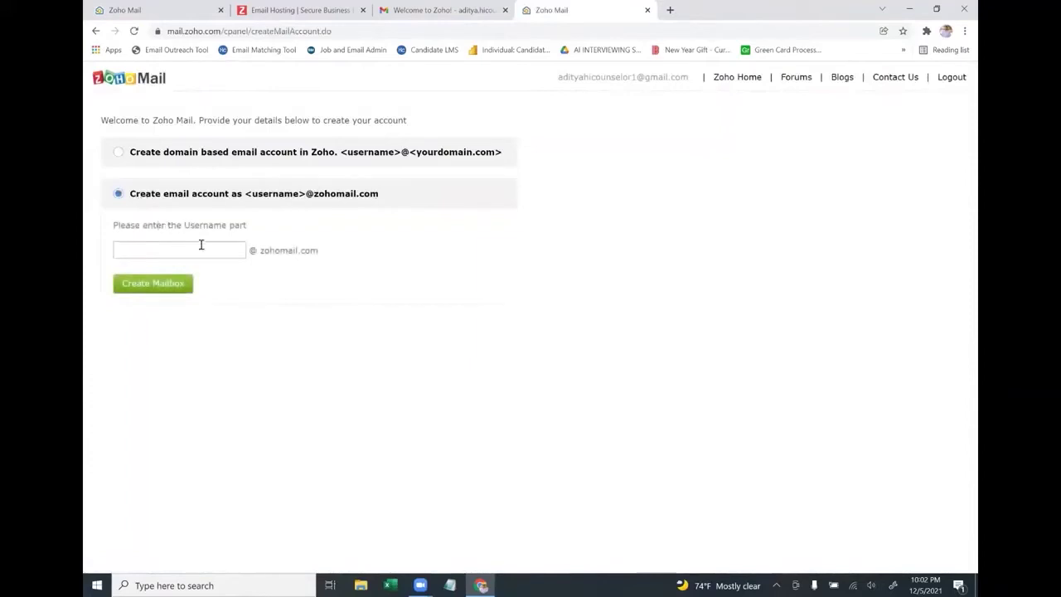
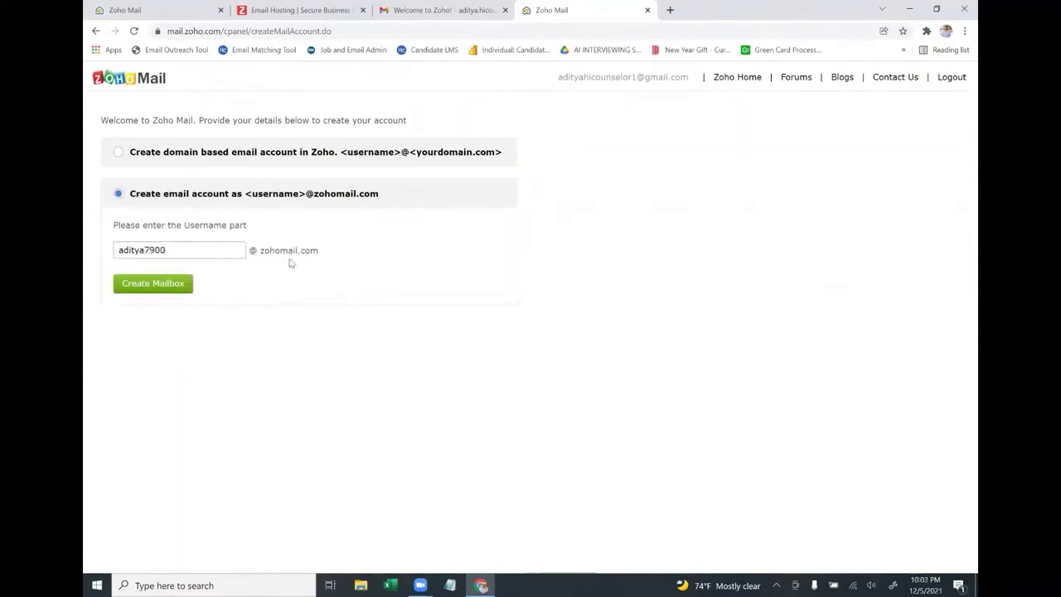
left_click(171, 290)
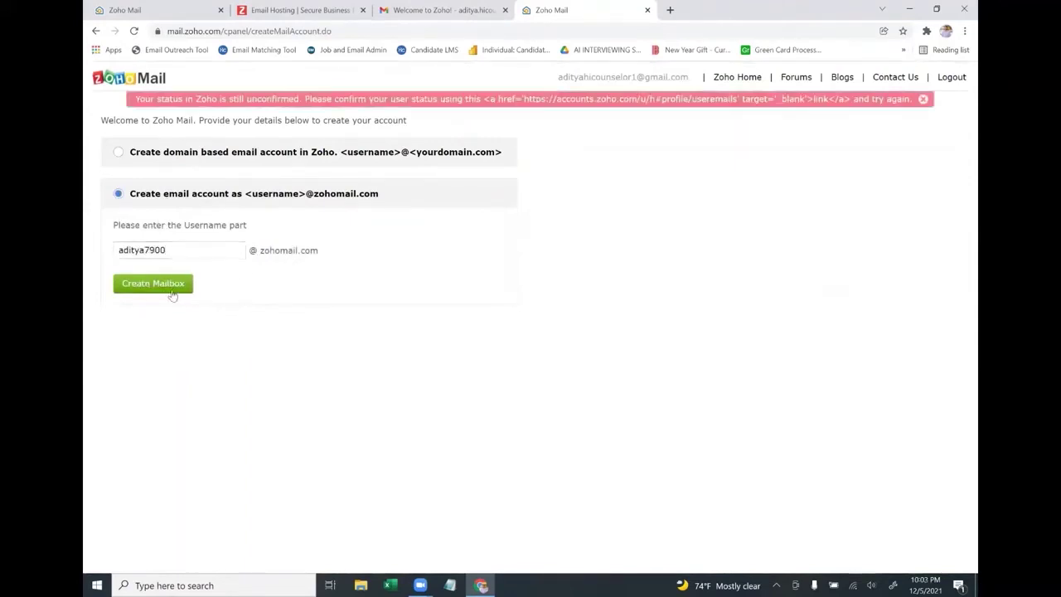
Highlight the unconfirmed-status error message, then switch to Zoho's welcome email in Gmail
left_click_drag(135, 99, 299, 109)
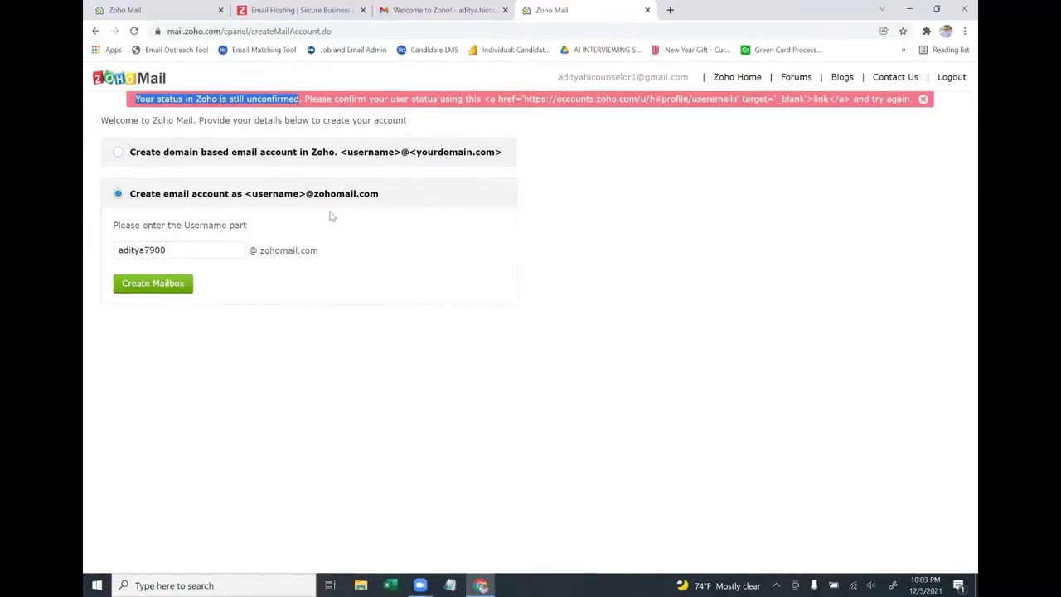
left_click(389, 192)
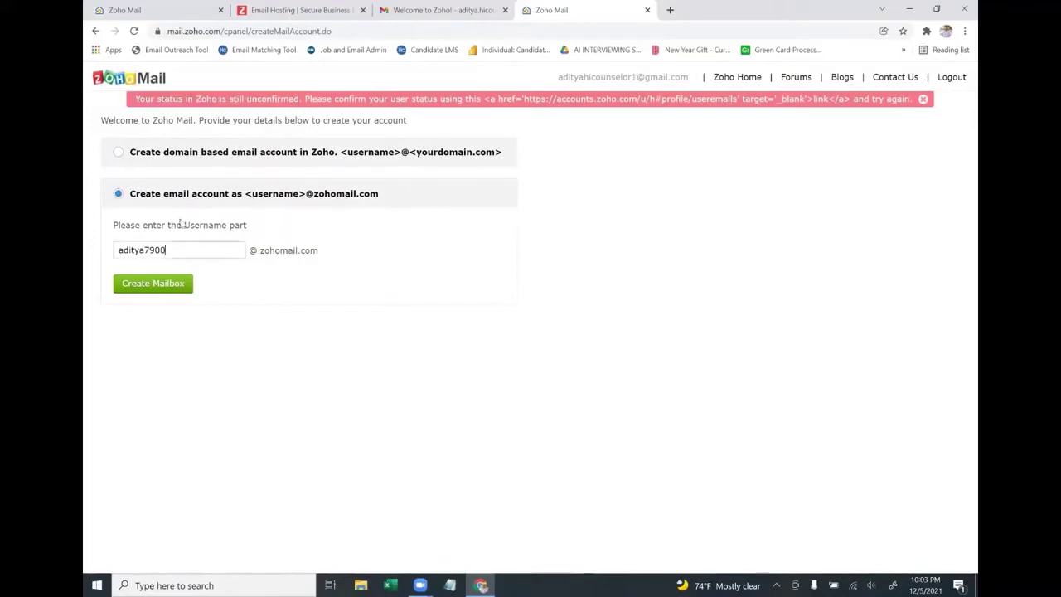
left_click(396, 10)
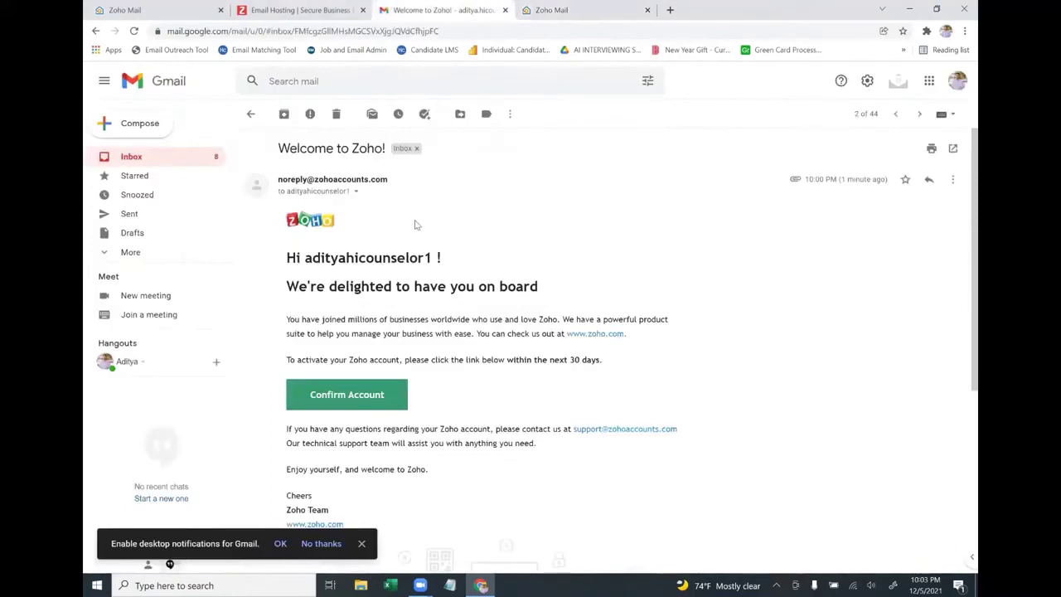
Switch back to the Zoho Mail mailbox-creation tab
left_click(549, 5)
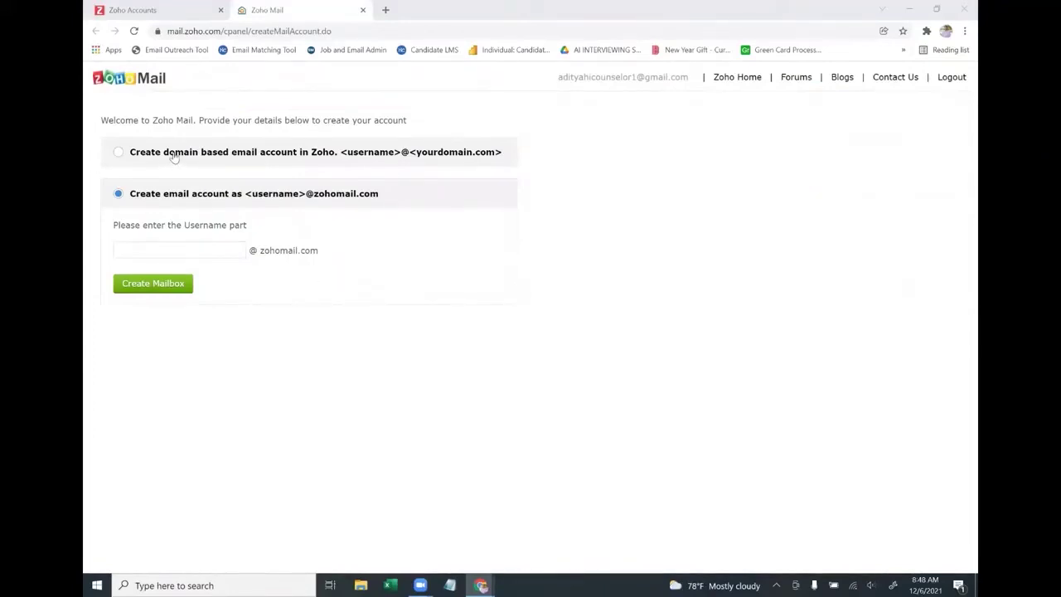
left_click(167, 250)
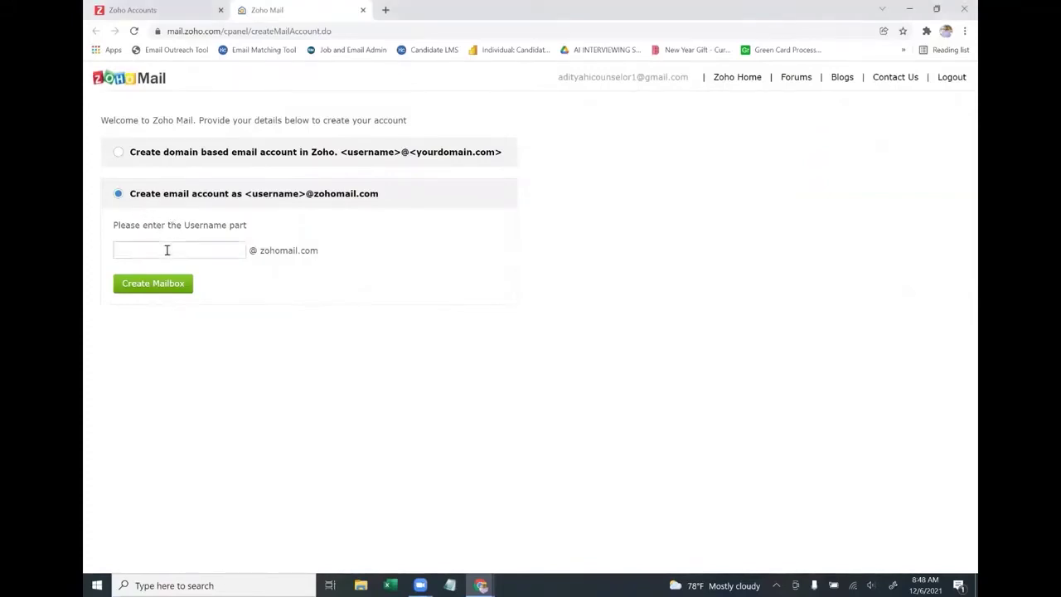
left_click_drag(332, 254, 254, 253)
left_click(282, 259)
left_click(171, 285)
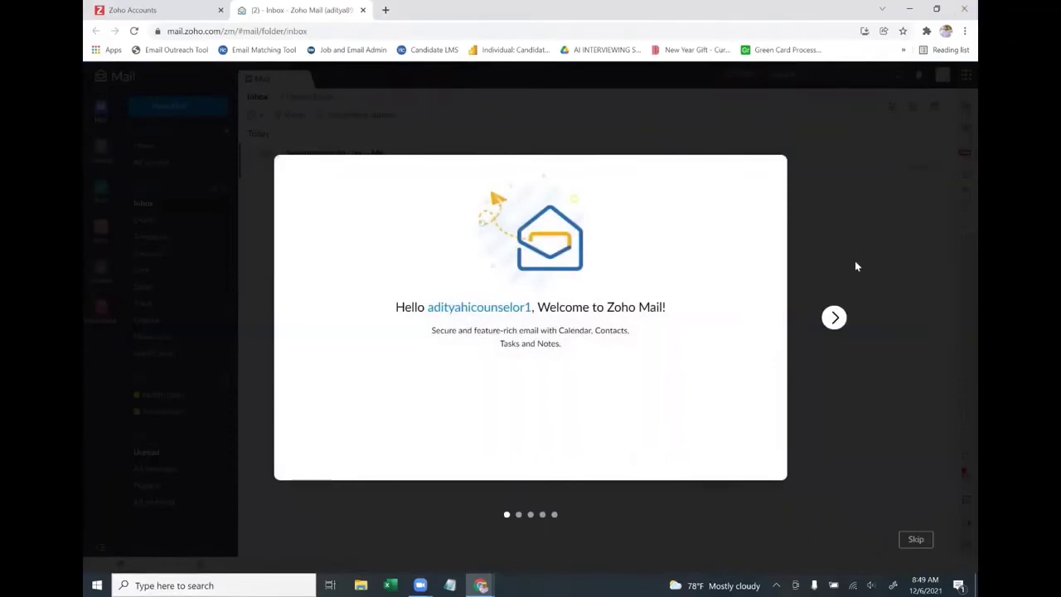
Advance through all welcome tour slides and enter the new Zoho Mail inbox
left_click(838, 327)
left_click(838, 327)
left_click(837, 328)
left_click(834, 324)
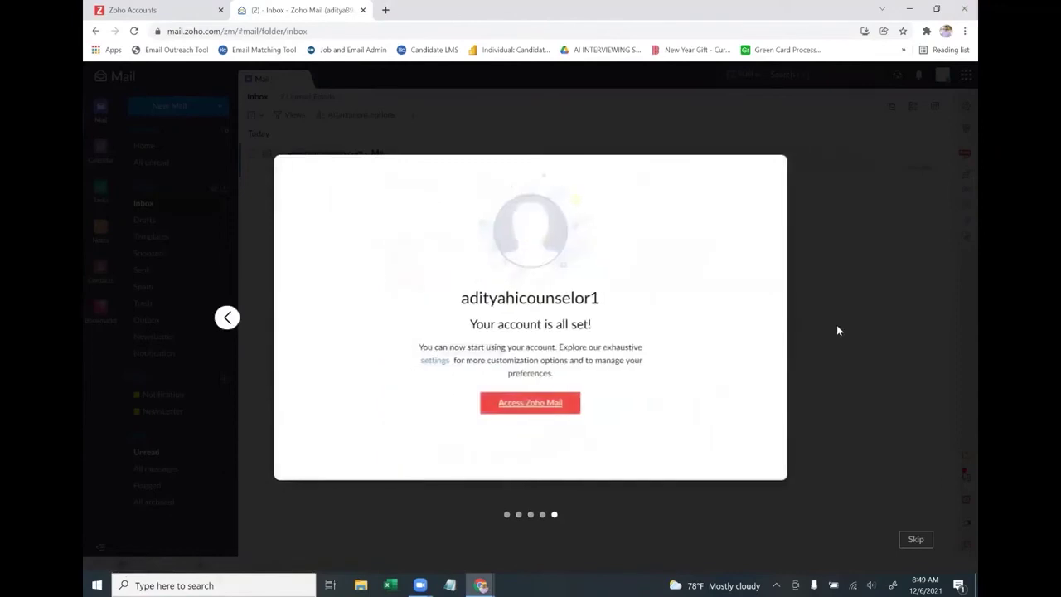
left_click(529, 403)
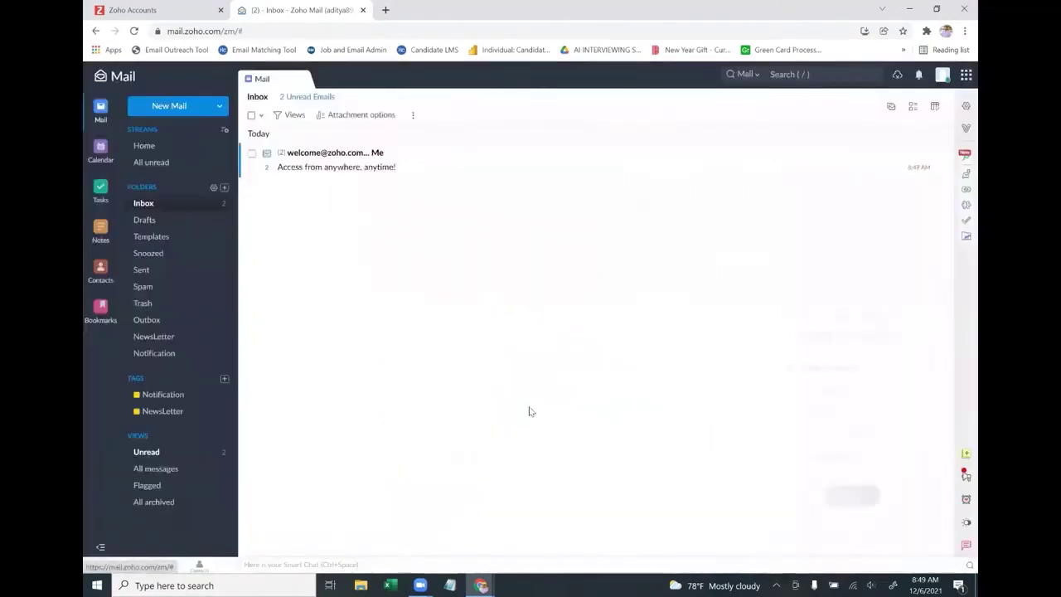
Read the Zoho welcome email, then open My Account in Zoho Accounts
left_click(319, 160)
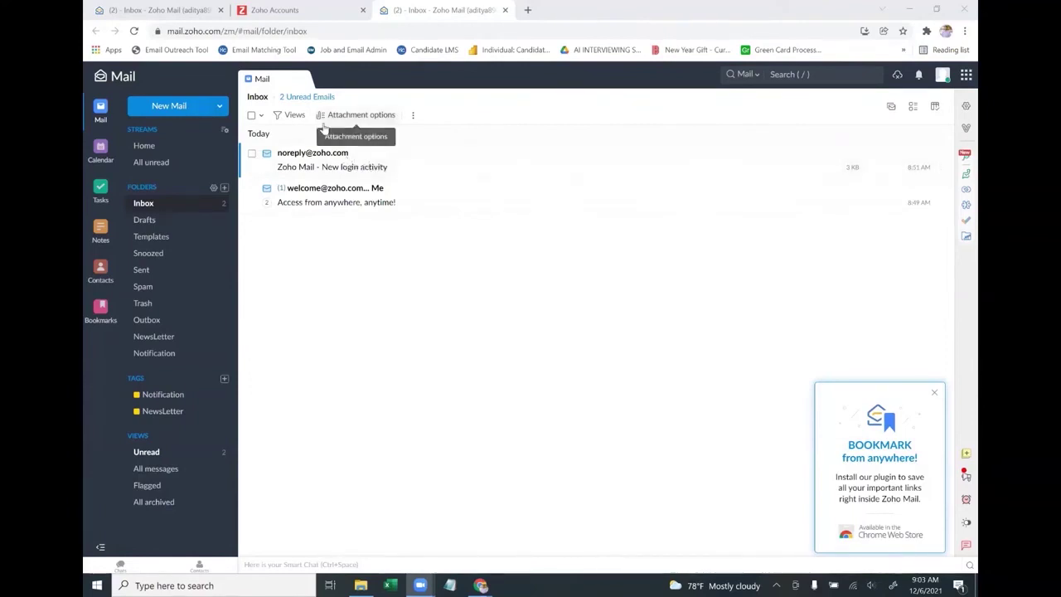
left_click(942, 76)
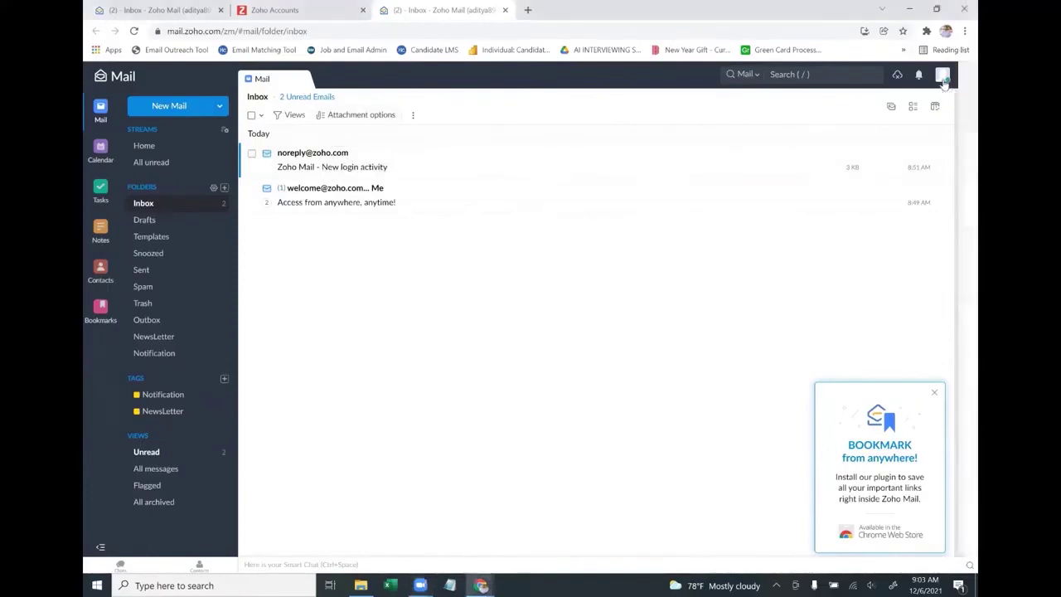
left_click(796, 150)
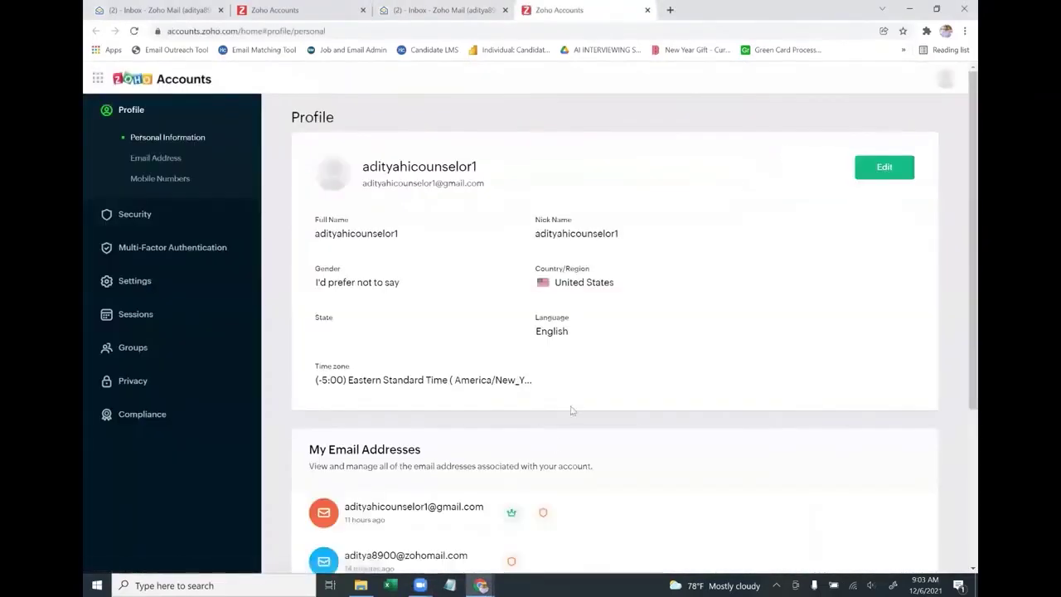
scroll(564, 431, "down", 3)
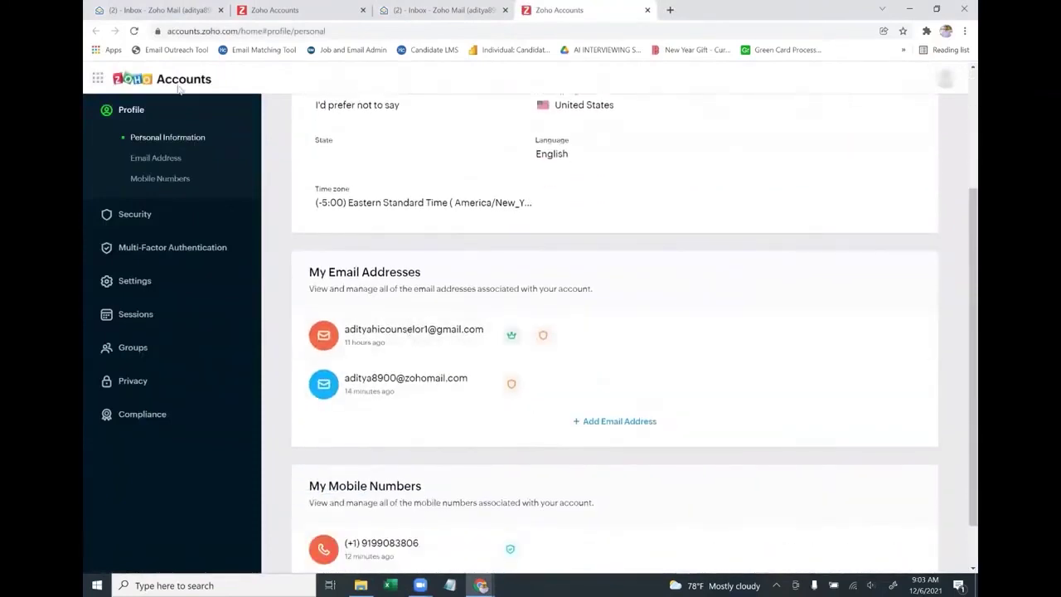
mouse_move(426, 387)
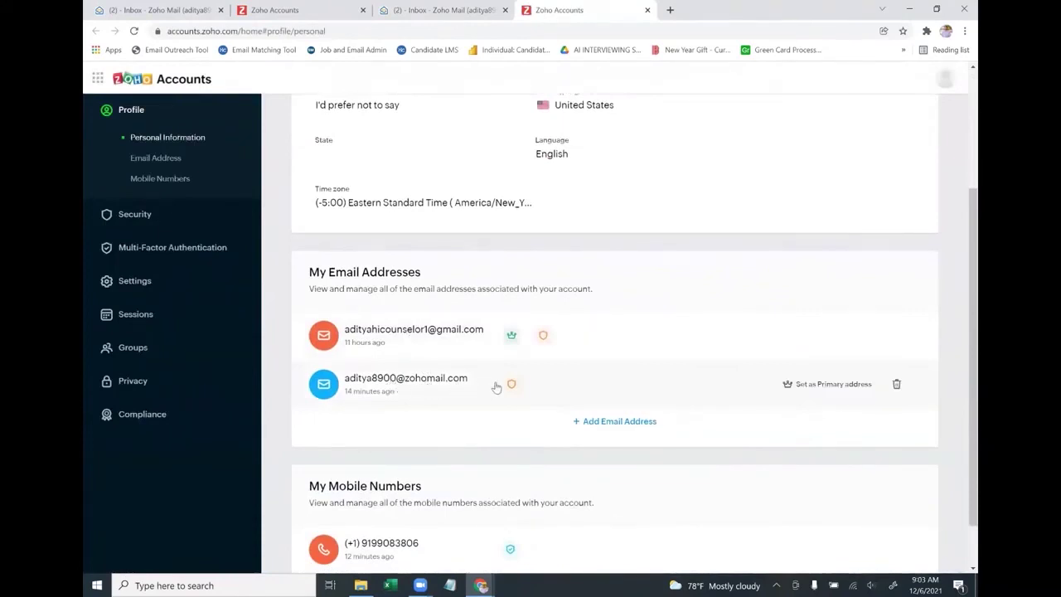
left_click(820, 386)
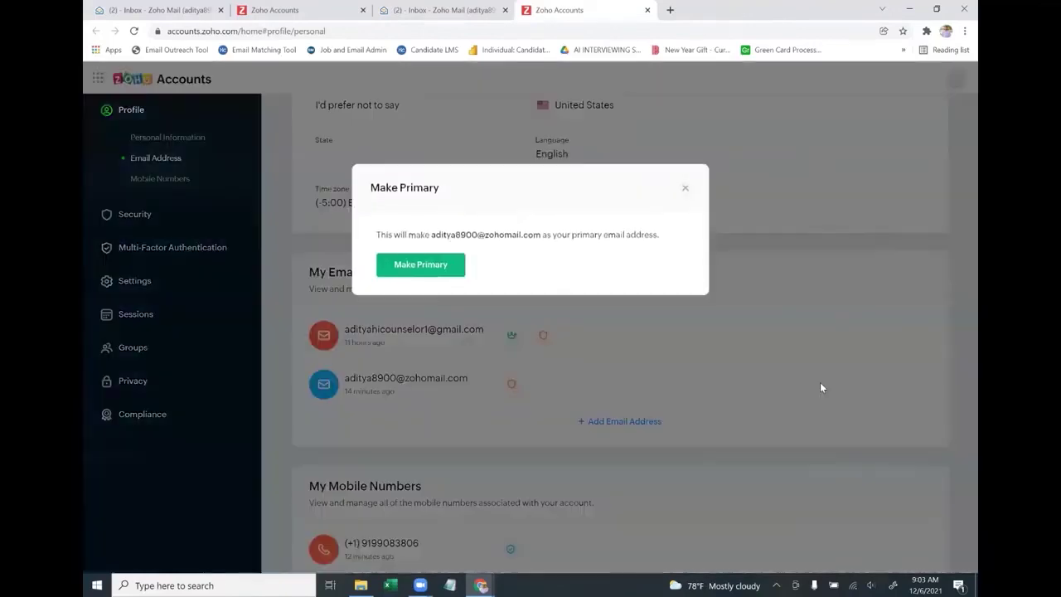
left_click(437, 266)
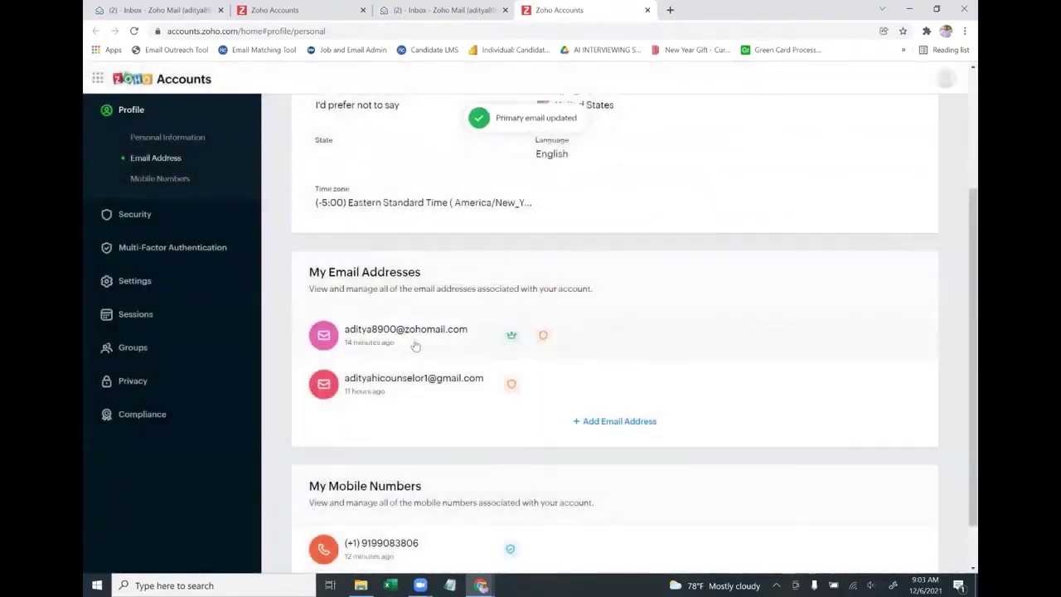